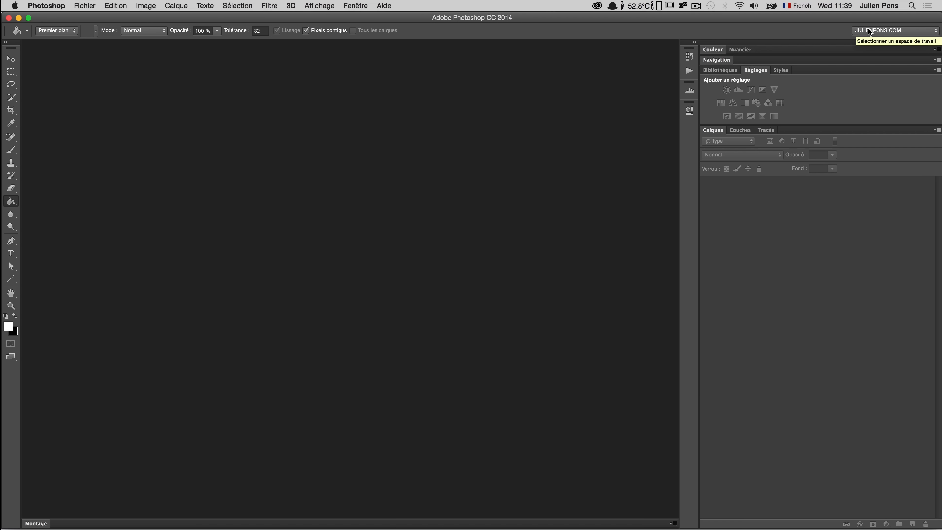
# Try the Les indispensables and Typographie workspaces, and return to the custom workspace.
pyautogui.click(869, 30)
pyautogui.click(869, 40)
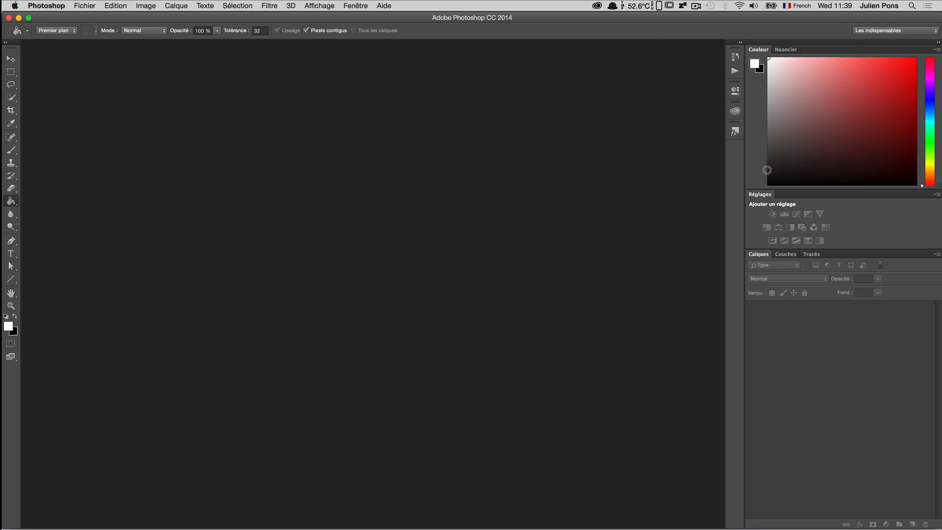
pyautogui.click(893, 28)
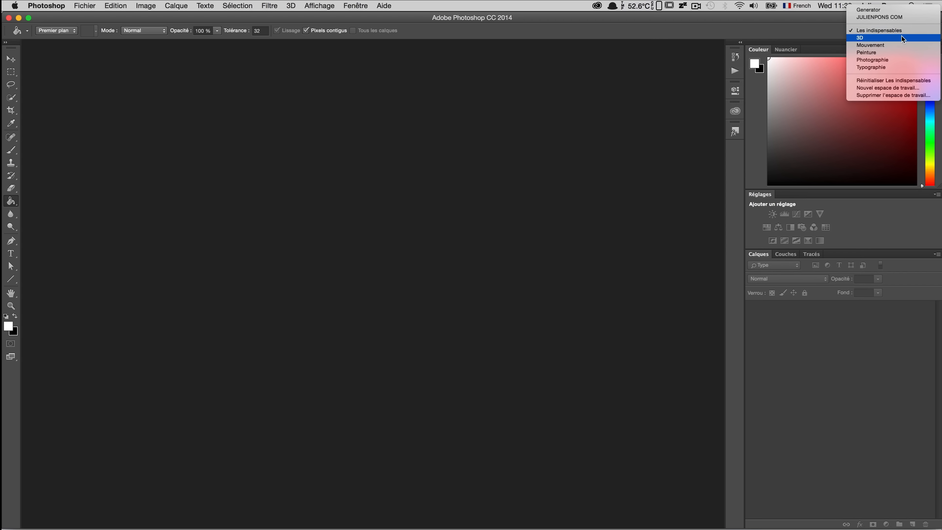
pyautogui.click(898, 68)
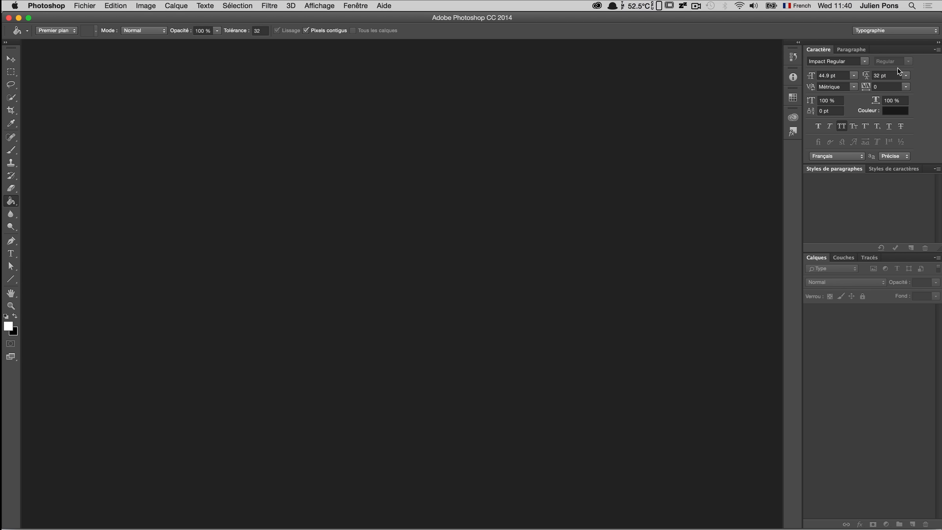
pyautogui.click(897, 30)
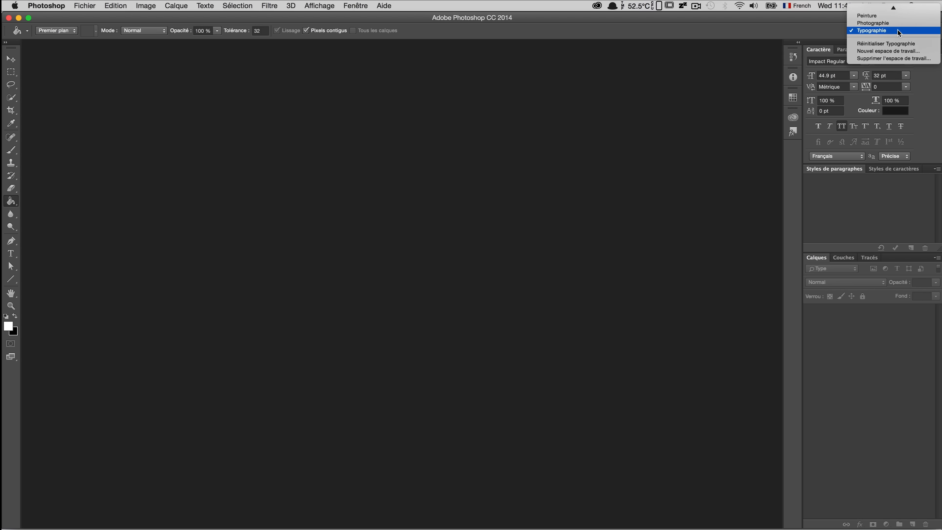
pyautogui.click(895, 16)
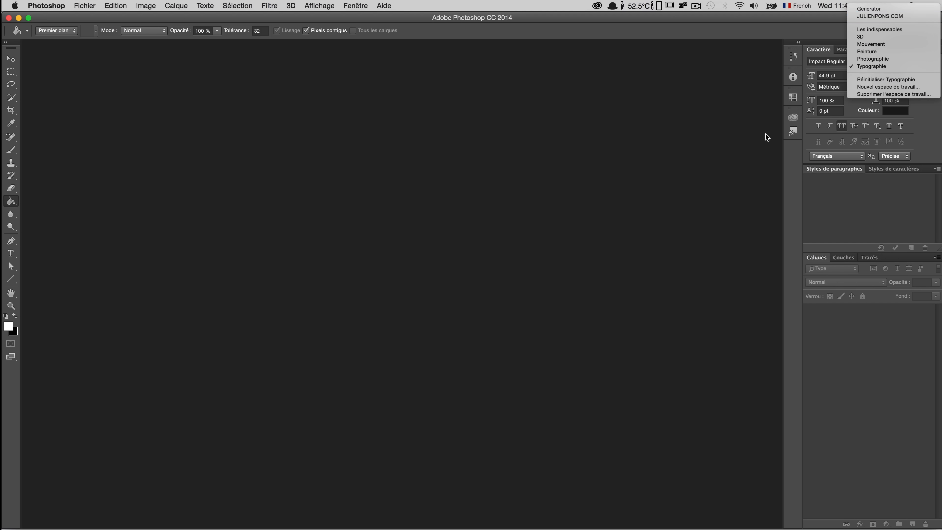
# Float the Réglages panel and dock it in one group with the Bibliothèques and Navigation panels.
pyautogui.moveTo(750, 70); pyautogui.dragTo(503, 105)
pyautogui.doubleClick(727, 68)
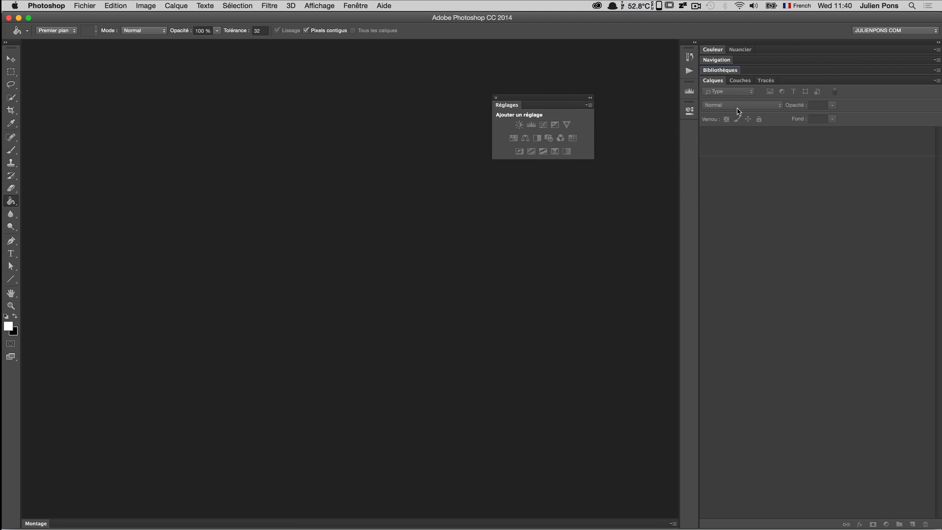
pyautogui.click(731, 73)
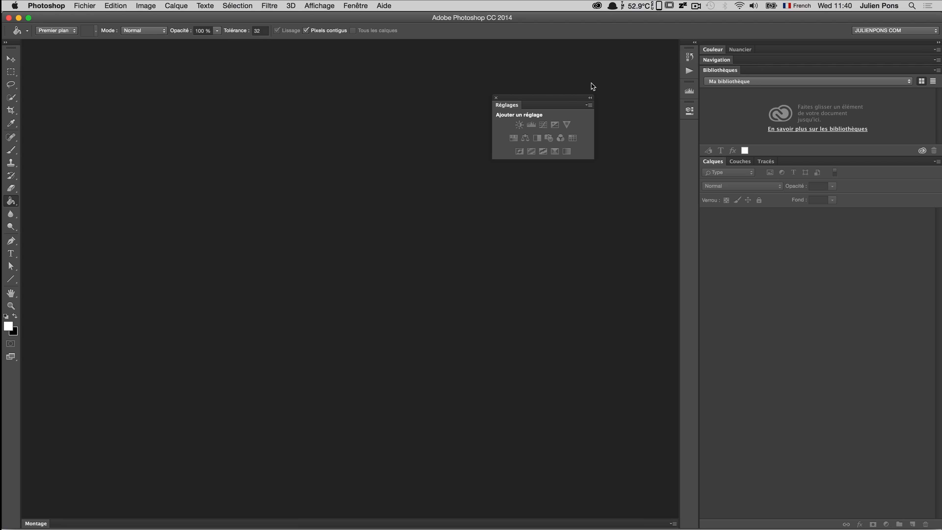
pyautogui.moveTo(528, 98); pyautogui.dragTo(790, 71)
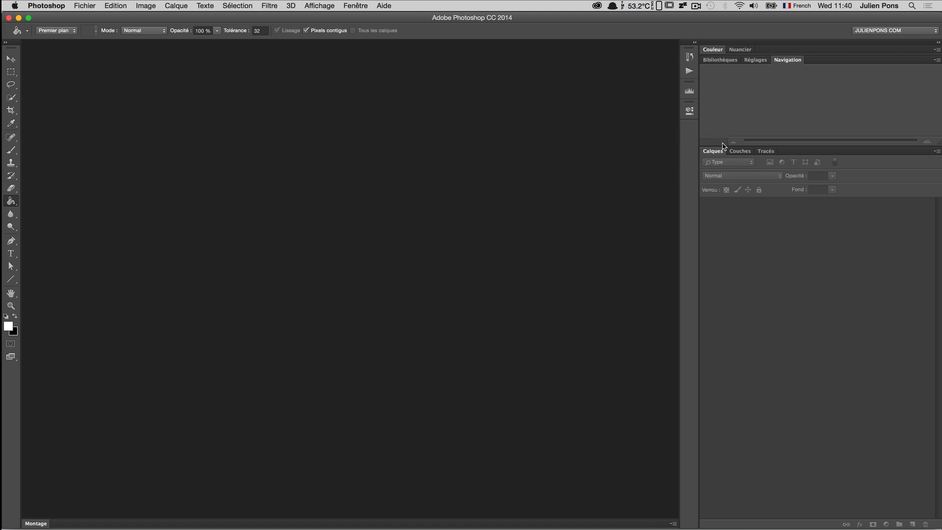
# Expand the Couleur panel and reduce its height and that of the Navigation panel group.
pyautogui.click(714, 50)
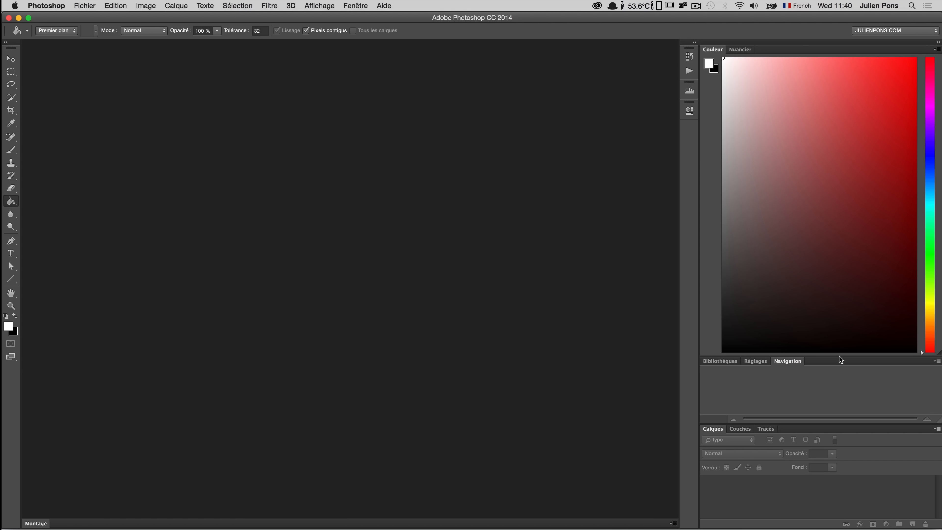
pyautogui.moveTo(838, 354); pyautogui.dragTo(835, 176)
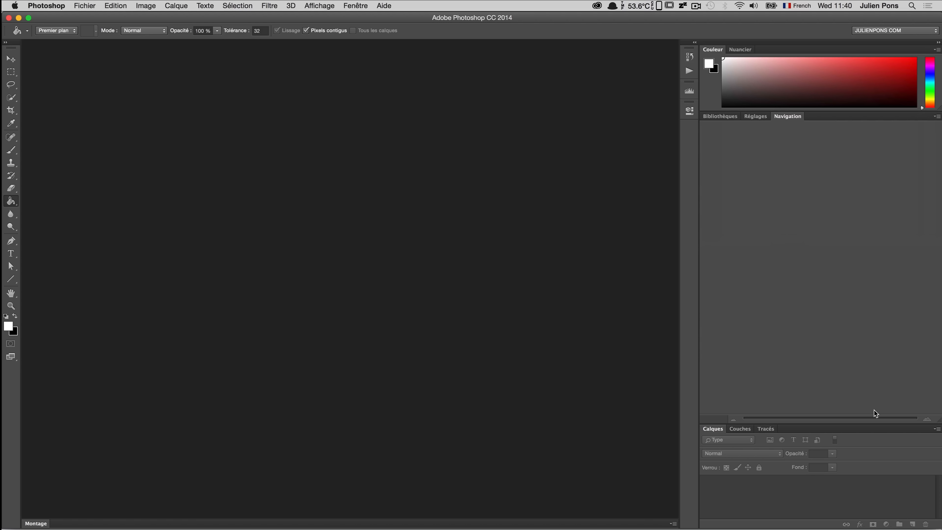
pyautogui.moveTo(874, 417); pyautogui.dragTo(860, 265)
# Fill in a new workspace named Test and cancel it without saving.
pyautogui.click(895, 30)
pyautogui.click(890, 108)
pyautogui.write('Test')
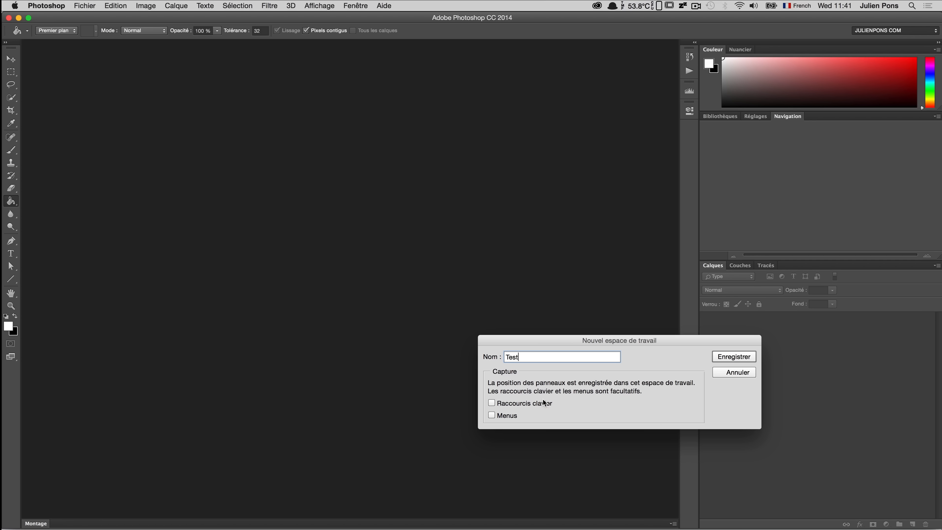
pyautogui.click(734, 369)
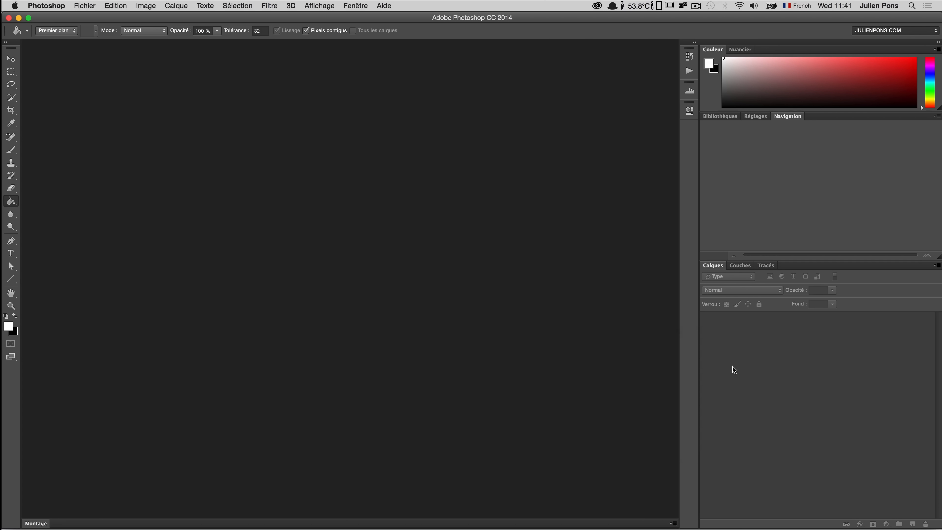
pyautogui.click(319, 5)
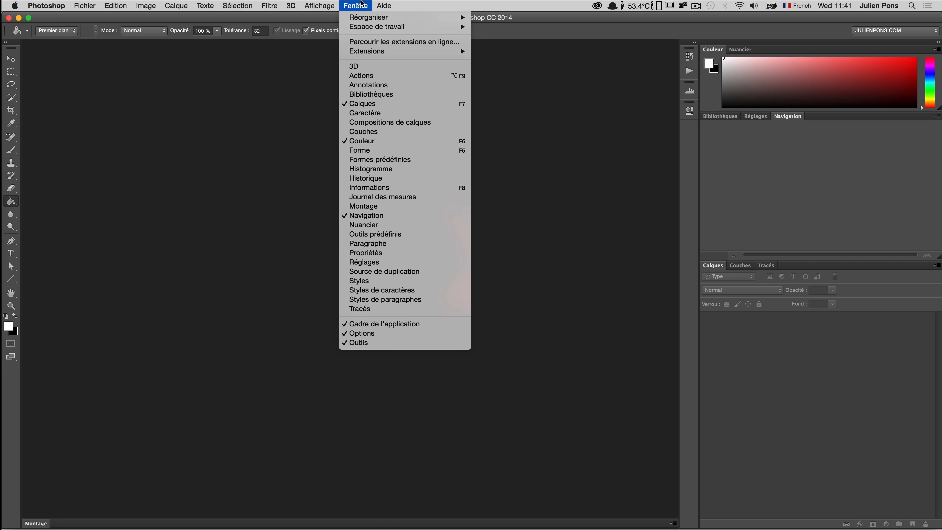
pyautogui.click(607, 204)
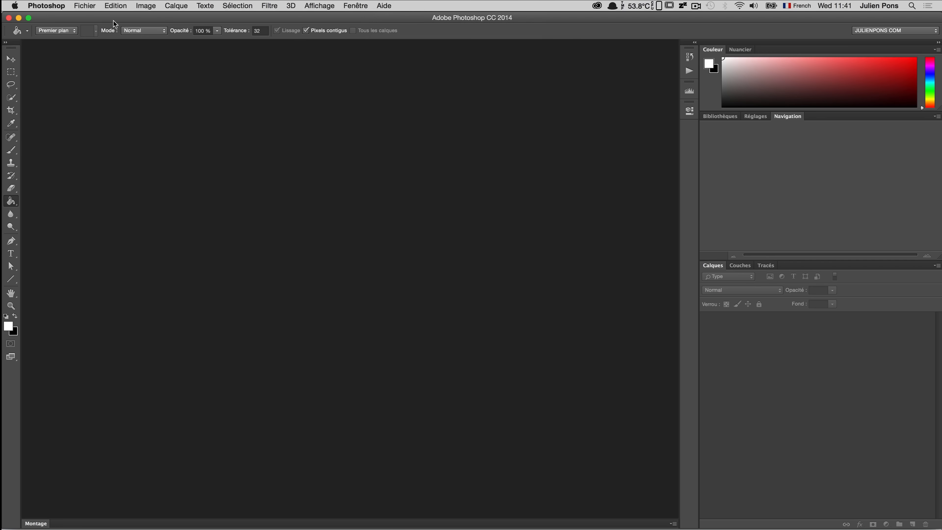
# Bring up the menu customization settings and look through the commands listed under the Image menu.
pyautogui.click(115, 6)
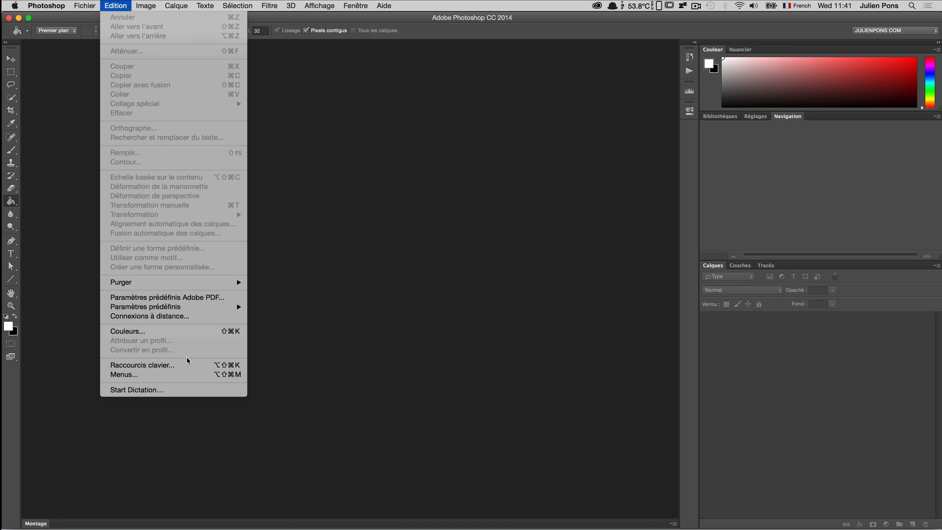
pyautogui.click(187, 374)
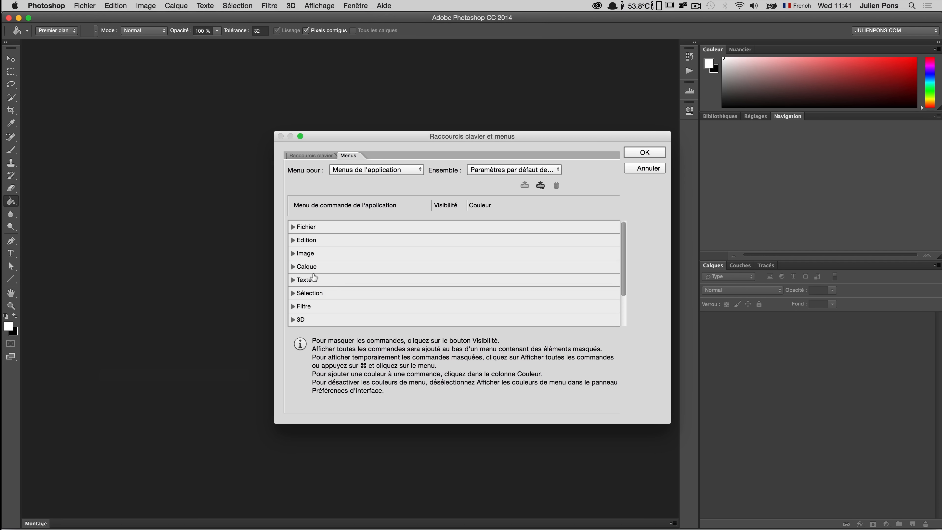
pyautogui.click(292, 254)
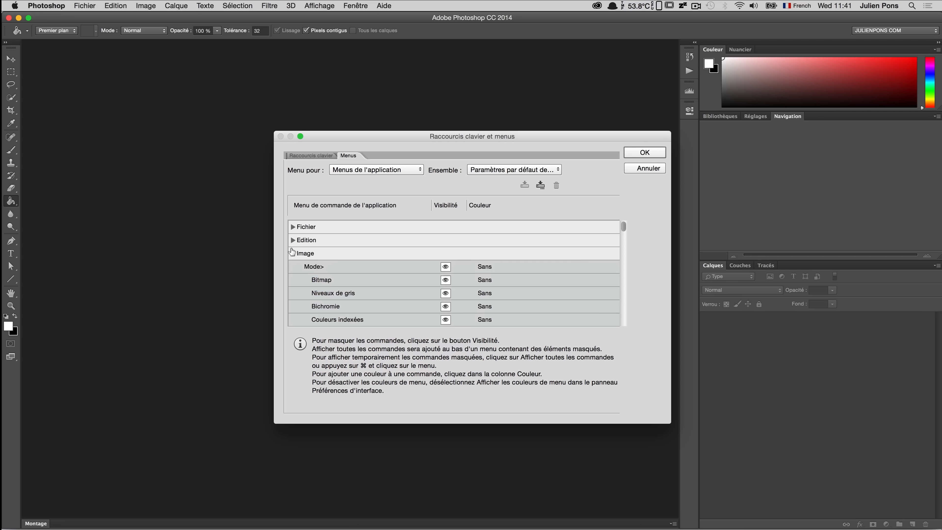
pyautogui.click(293, 239)
# Examine the keyboard shortcuts assigned to the Edition menu commands.
pyautogui.click(310, 155)
pyautogui.click(293, 246)
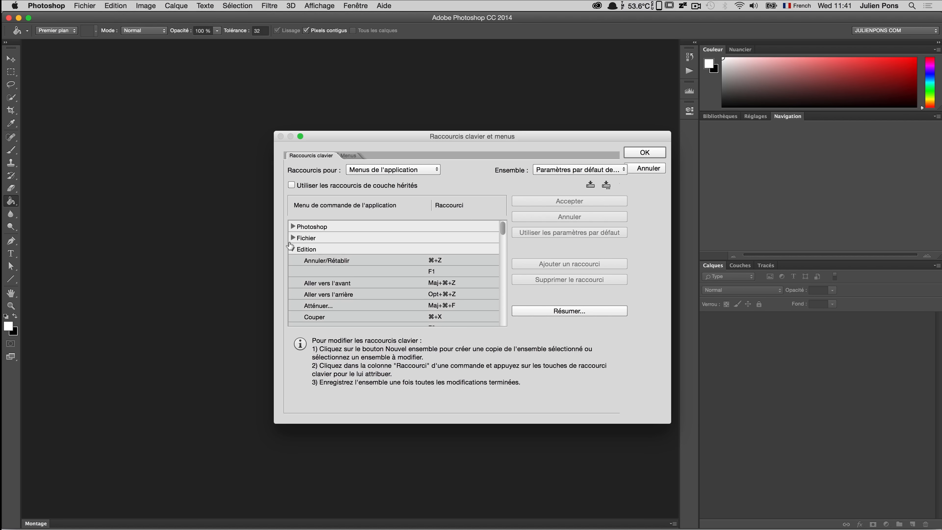
pyautogui.scroll(-5, 334, 258)
pyautogui.scroll(-5, 383, 261)
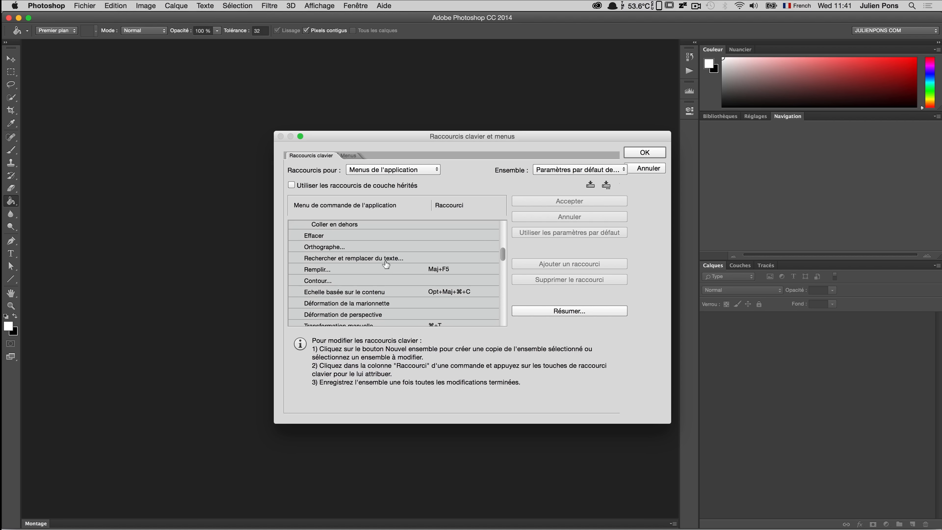
pyautogui.scroll(-10, 416, 272)
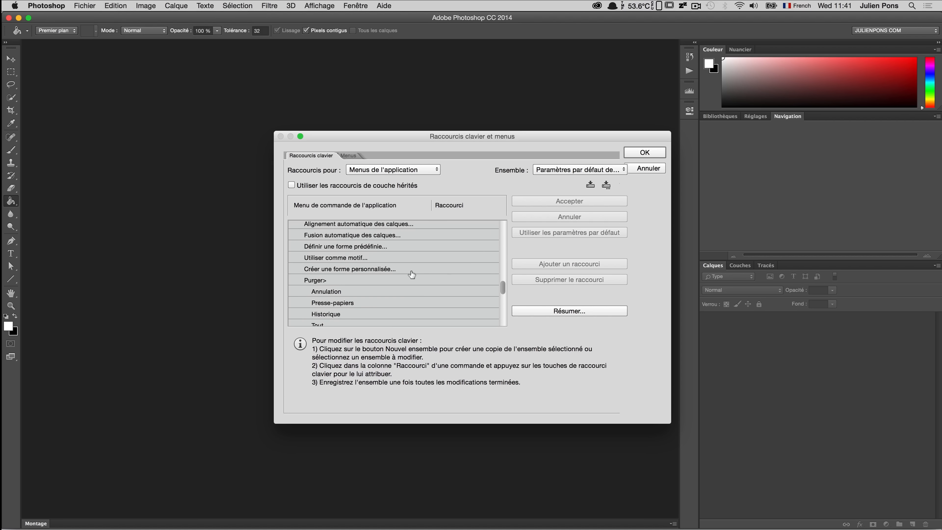
pyautogui.scroll(-3, 412, 288)
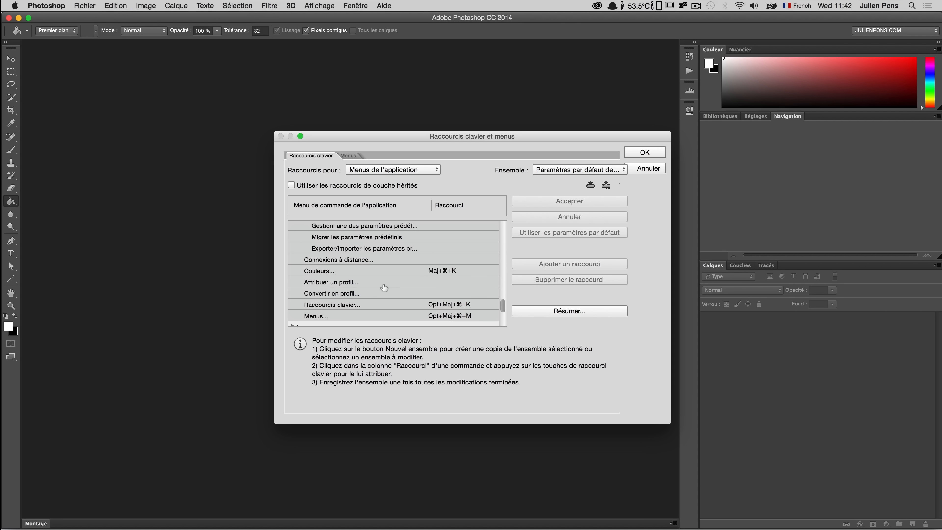
# Hide the Mode submenu of the Image menu in the application menu settings and apply the change.
pyautogui.click(348, 155)
pyautogui.scroll(-10, 420, 274)
pyautogui.click(293, 325)
pyautogui.click(445, 223)
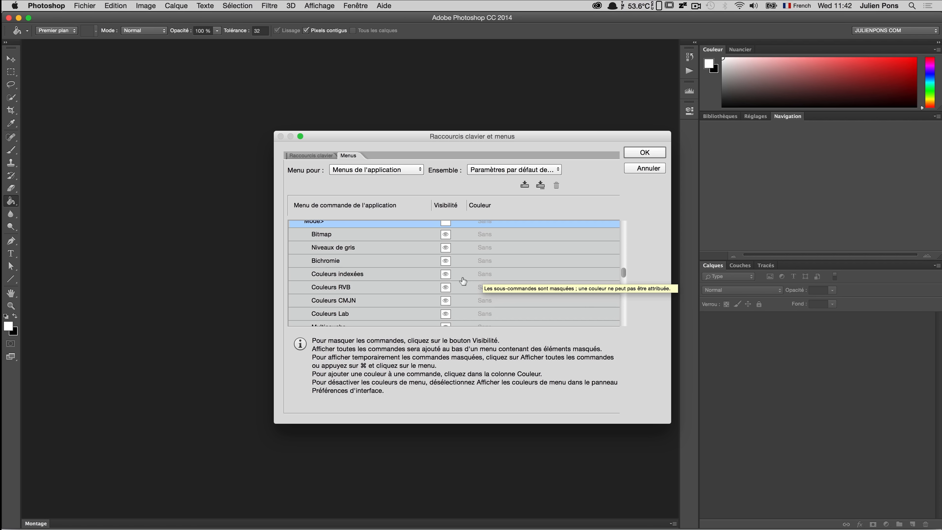
pyautogui.scroll(-5, 468, 274)
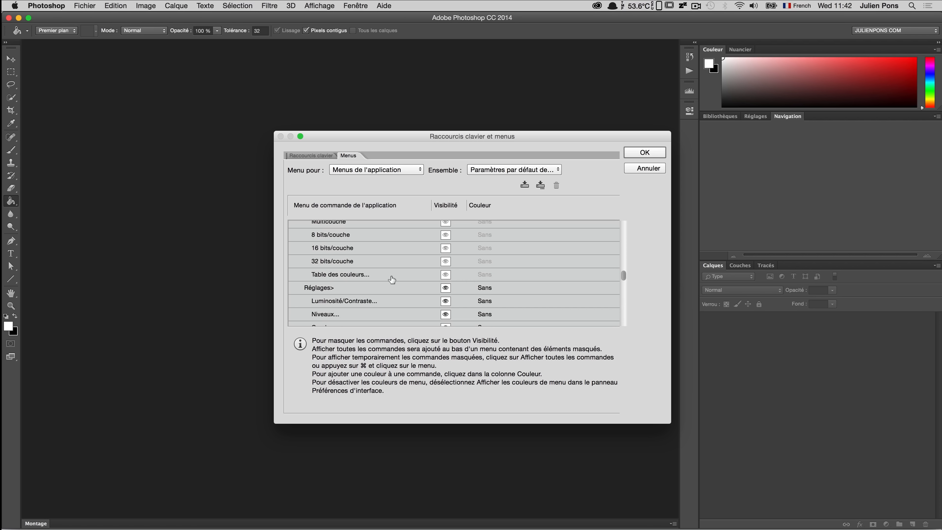
pyautogui.scroll(-5, 397, 274)
pyautogui.scroll(-3, 390, 273)
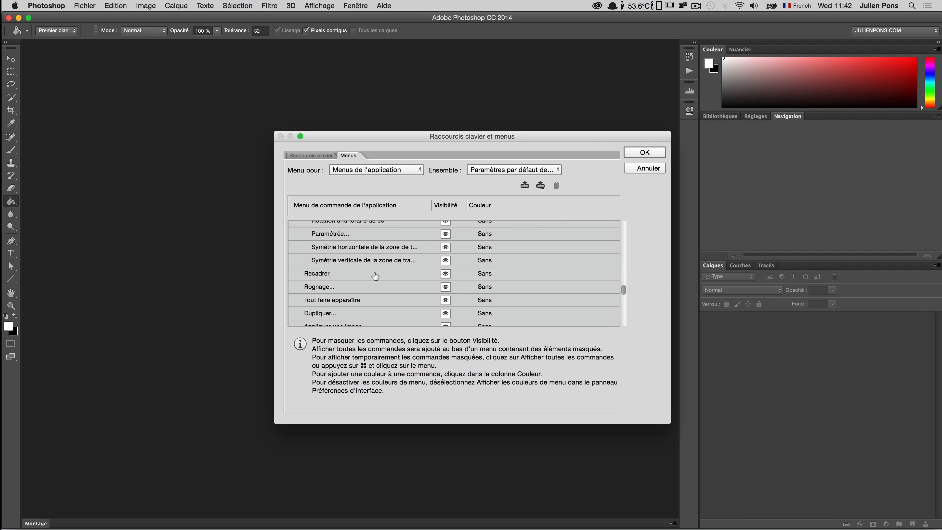
pyautogui.click(645, 153)
# Create a blank CMJN document and check which commands the Image menu offers.
pyautogui.click(151, 5)
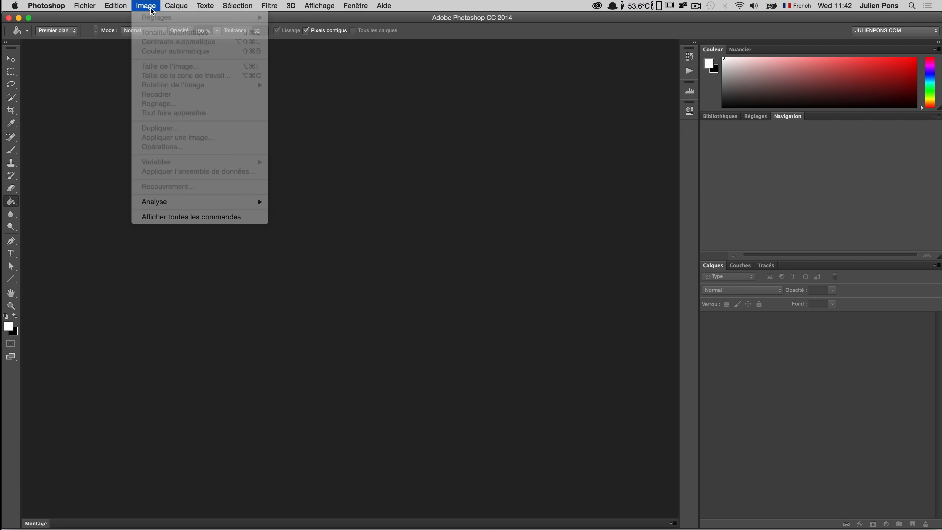
pyautogui.click(85, 5)
pyautogui.click(95, 18)
pyautogui.click(469, 99)
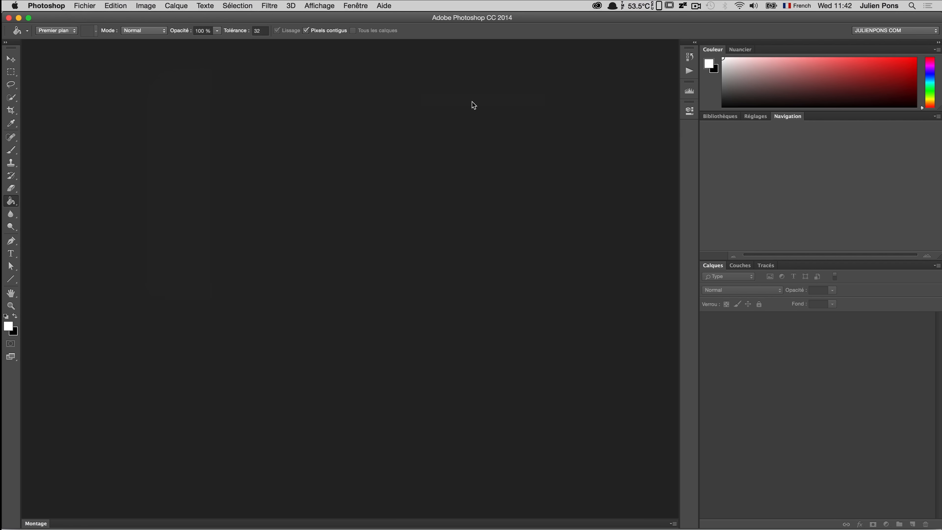
pyautogui.click(150, 6)
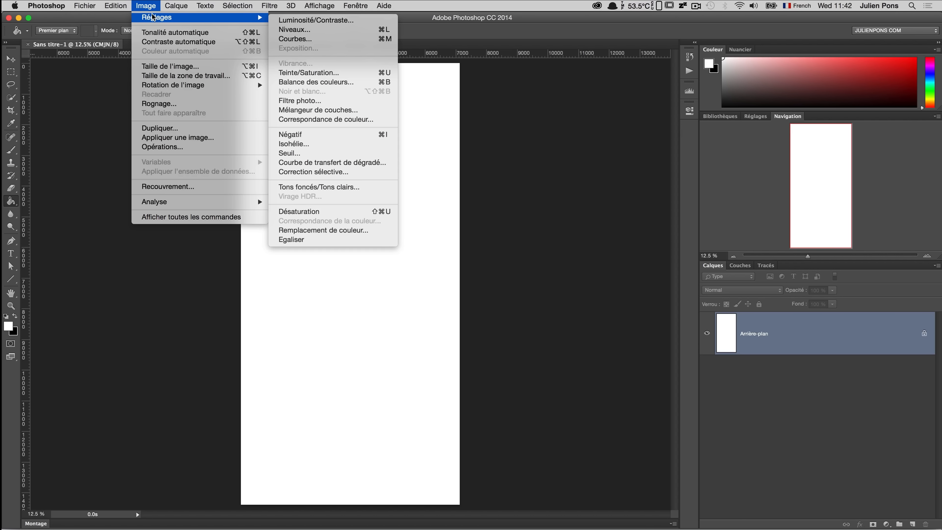
pyautogui.moveTo(155, 21)
# Switch to the Les indispensables workspace, reset it to its default layout, and check the Image menu.
pyautogui.click(894, 30)
pyautogui.click(918, 80)
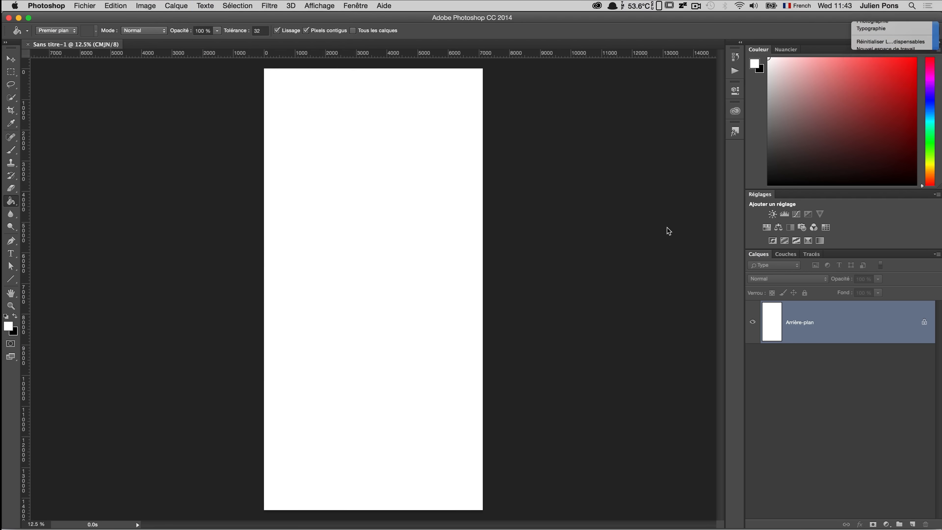
pyautogui.click(146, 5)
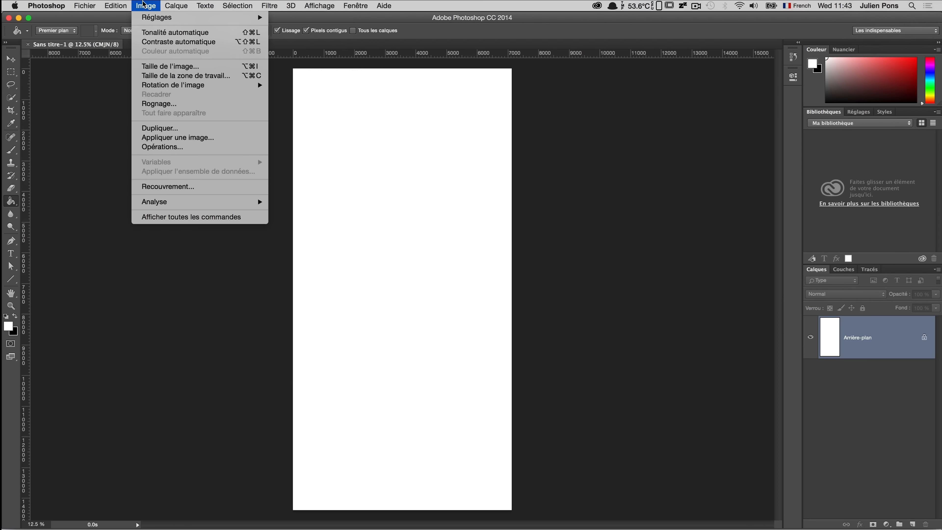
pyautogui.click(146, 6)
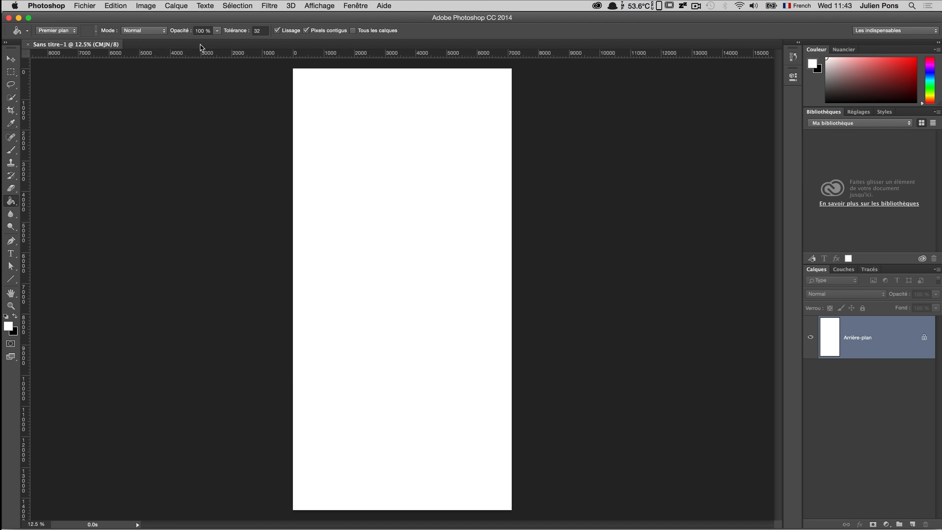
# Restore the application menus to the default set without saving the menu changes, and check the menus.
pyautogui.click(152, 5)
pyautogui.moveTo(115, 5)
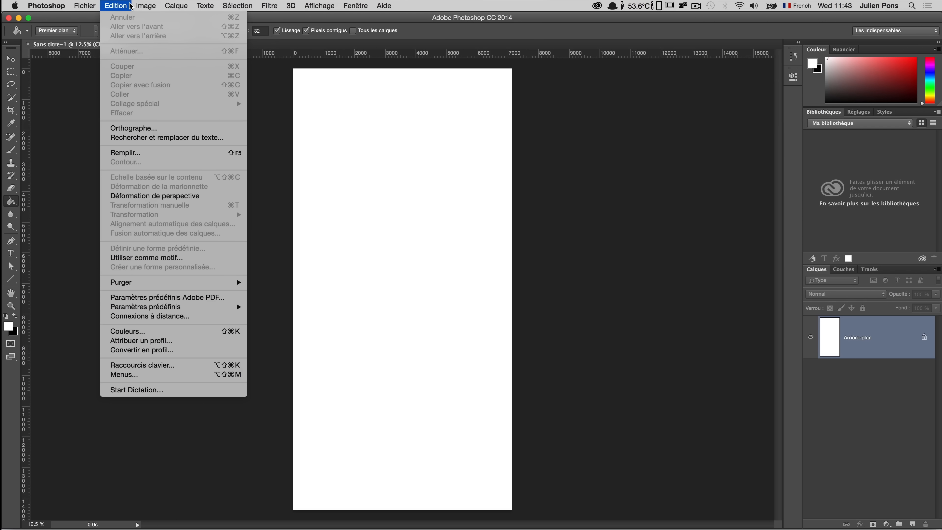
pyautogui.click(124, 375)
pyautogui.click(538, 167)
pyautogui.click(527, 153)
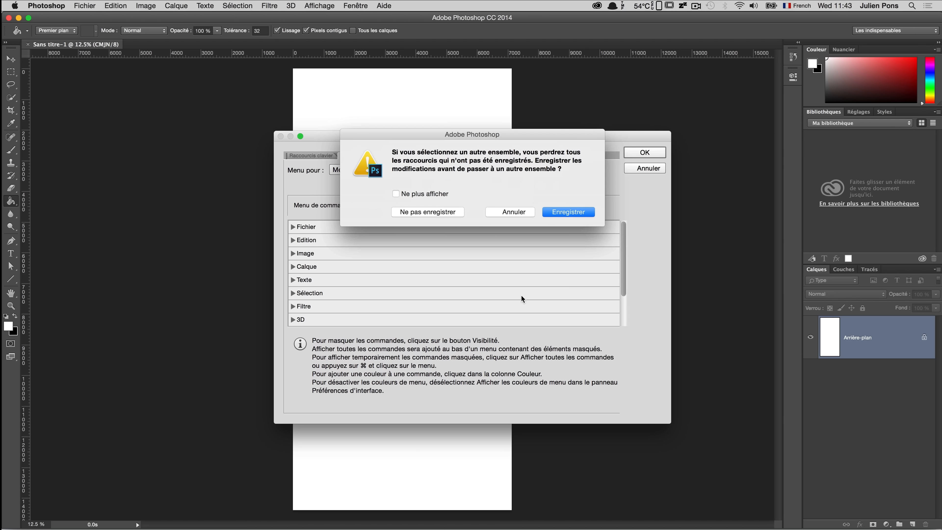
pyautogui.click(453, 212)
pyautogui.click(645, 153)
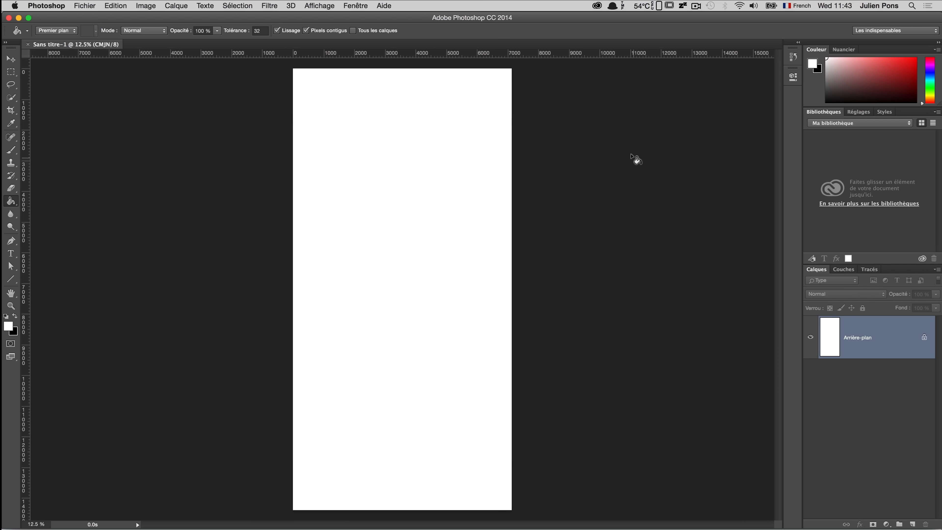
pyautogui.click(138, 5)
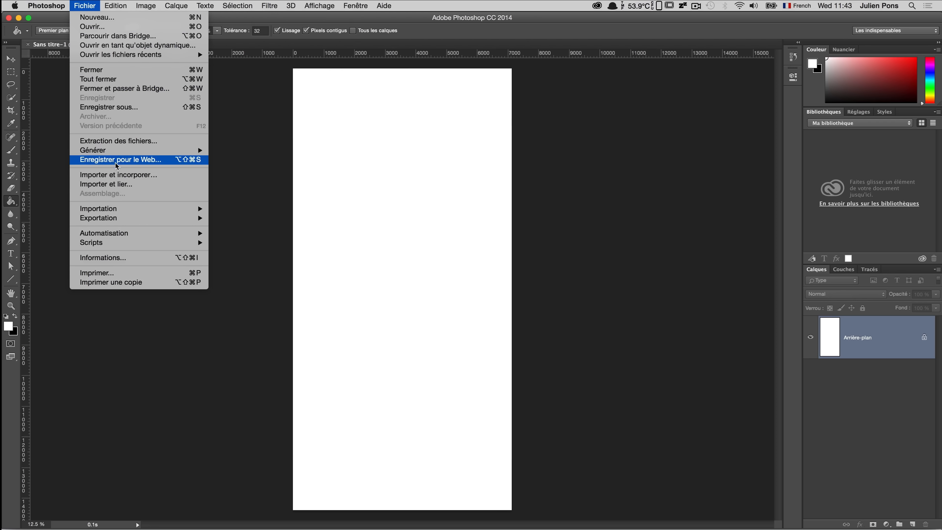
pyautogui.click(670, 36)
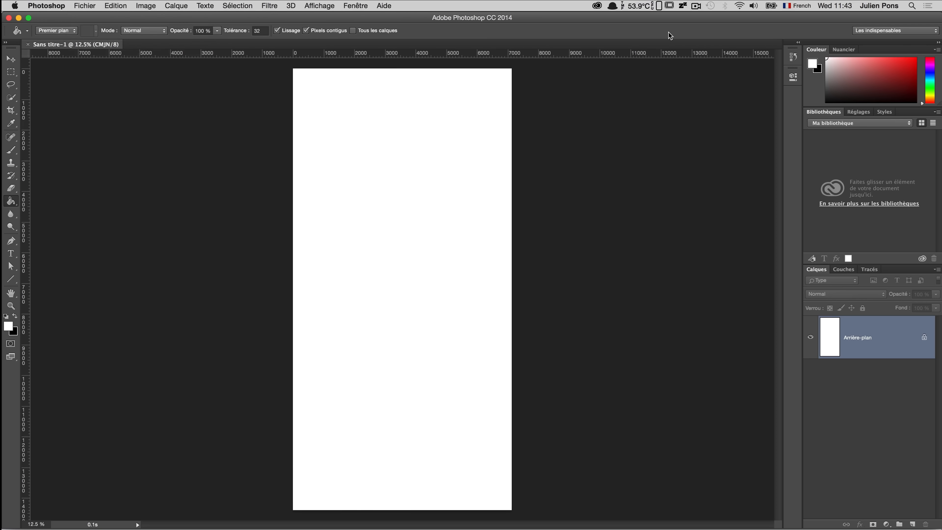
# Assign the shortcut D to the Outil Déplacement tool in the keyboard shortcut settings and accept the change.
pyautogui.click(896, 31)
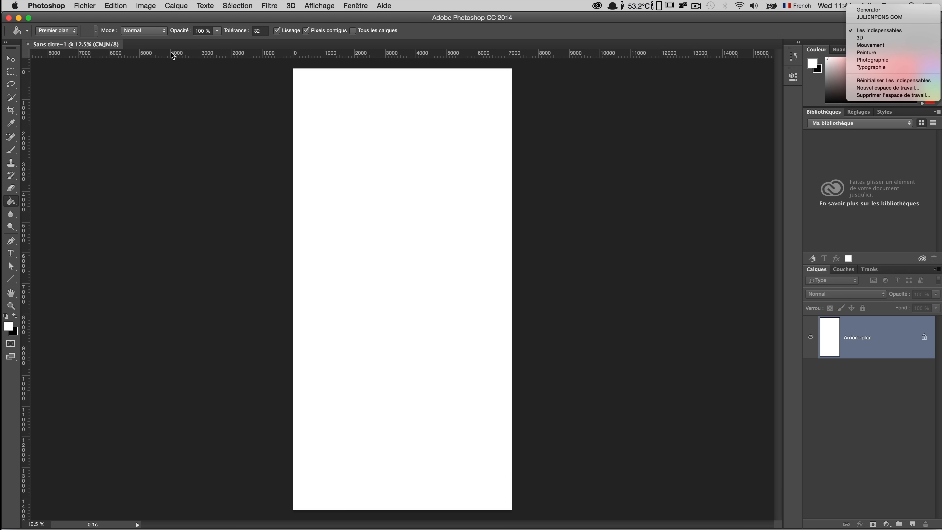
pyautogui.click(142, 6)
pyautogui.click(116, 5)
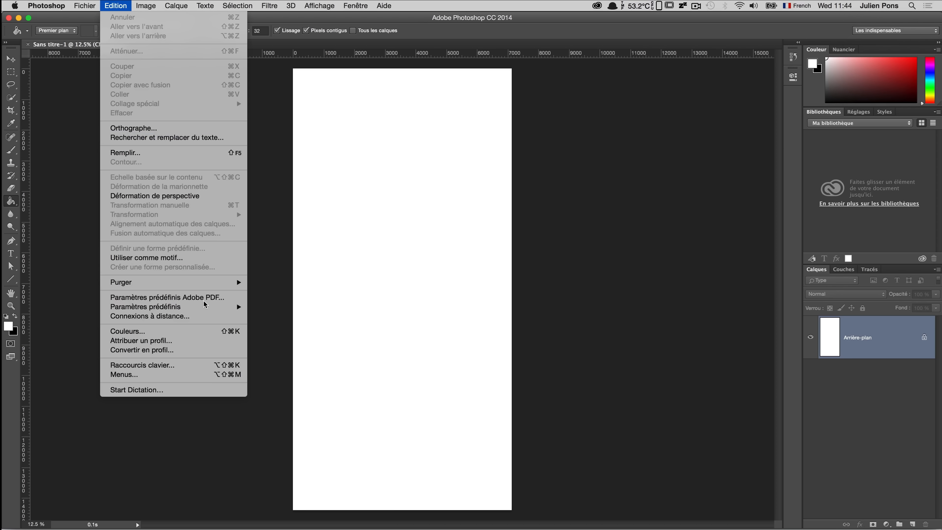
pyautogui.click(215, 365)
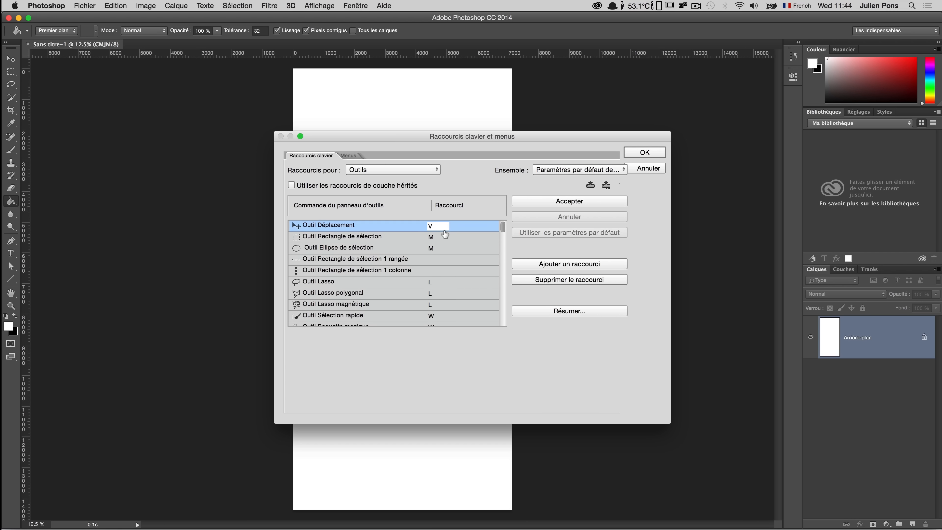
pyautogui.press('d')
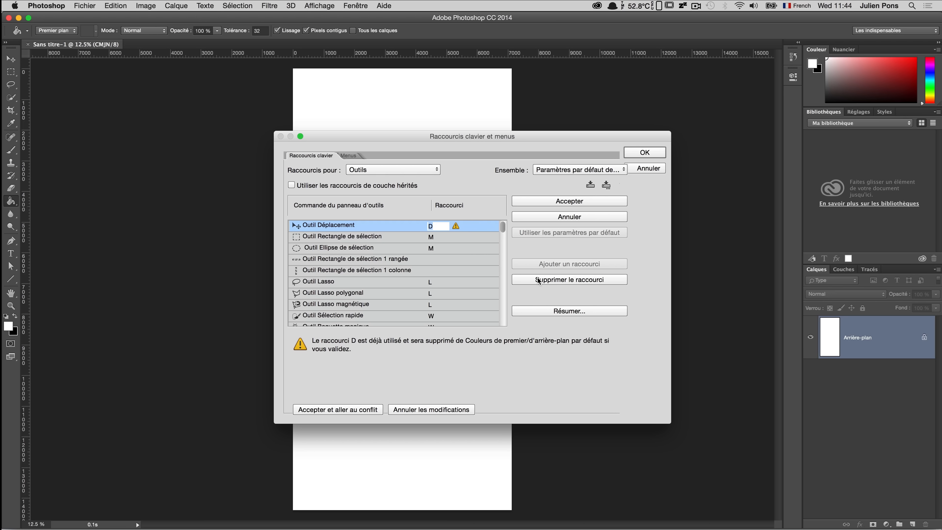
pyautogui.click(569, 201)
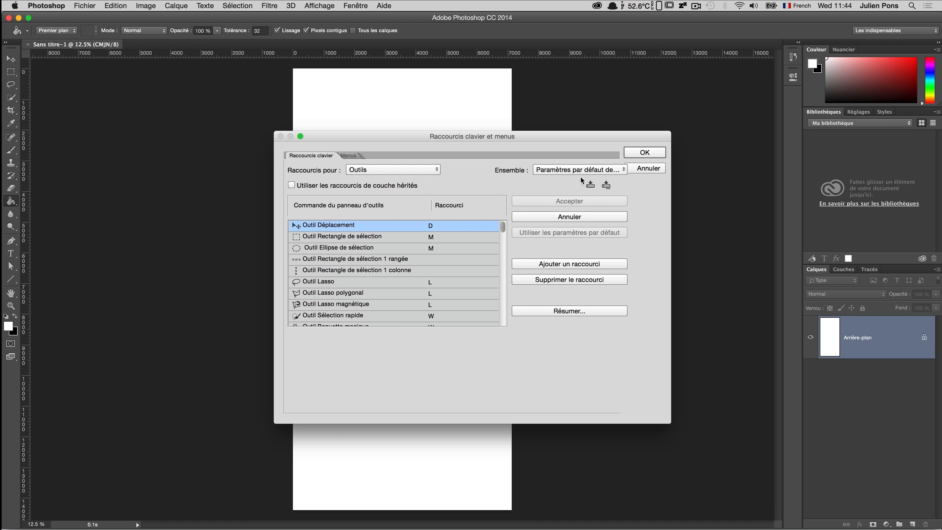
# Look at the options for saving the shortcut set and at the application menu settings, and discard the shortcut changes.
pyautogui.click(591, 185)
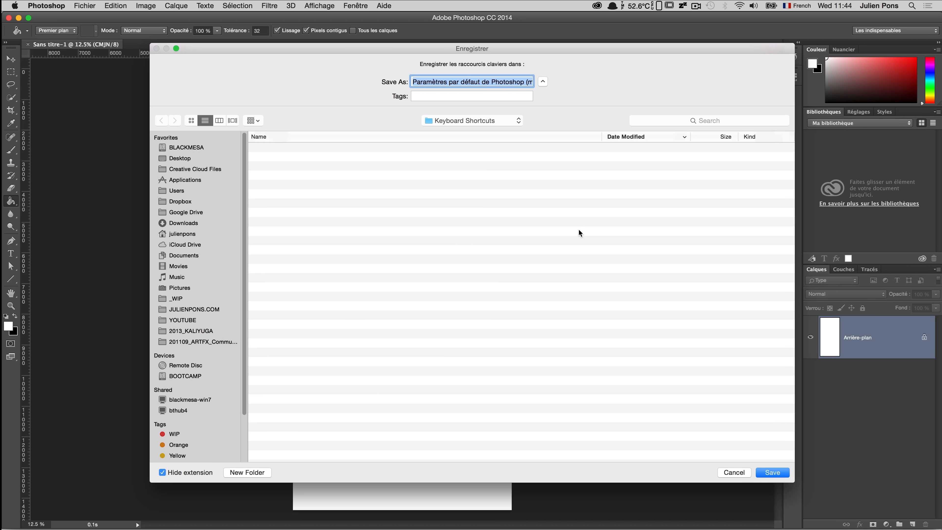
pyautogui.click(732, 471)
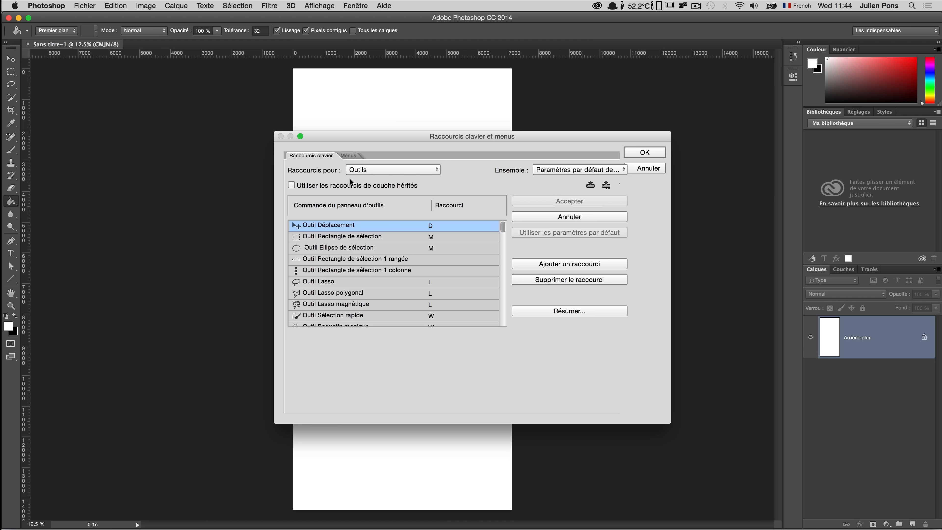
pyautogui.click(349, 156)
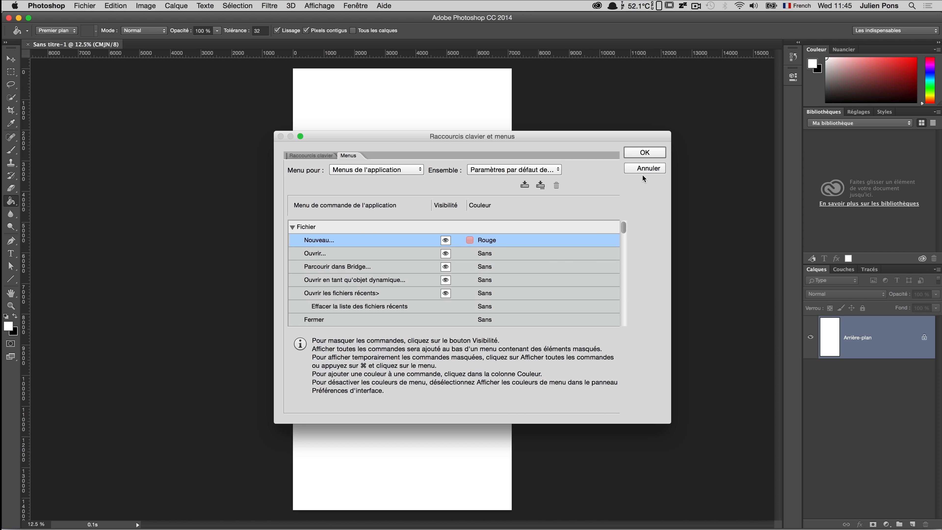
pyautogui.click(647, 170)
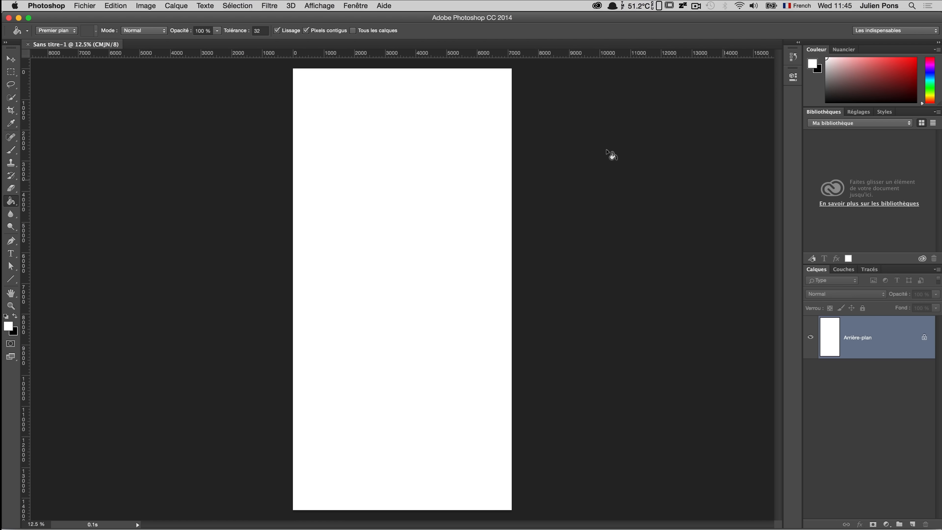
# Expand the collapsed Historique and Propriétés panels and float the Tools panel over the canvas.
pyautogui.click(799, 42)
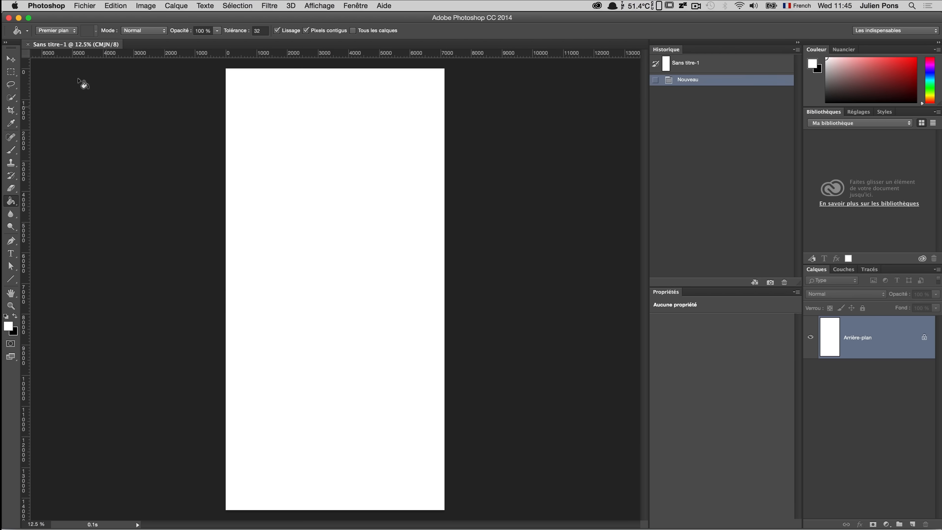
pyautogui.moveTo(12, 44); pyautogui.dragTo(524, 69)
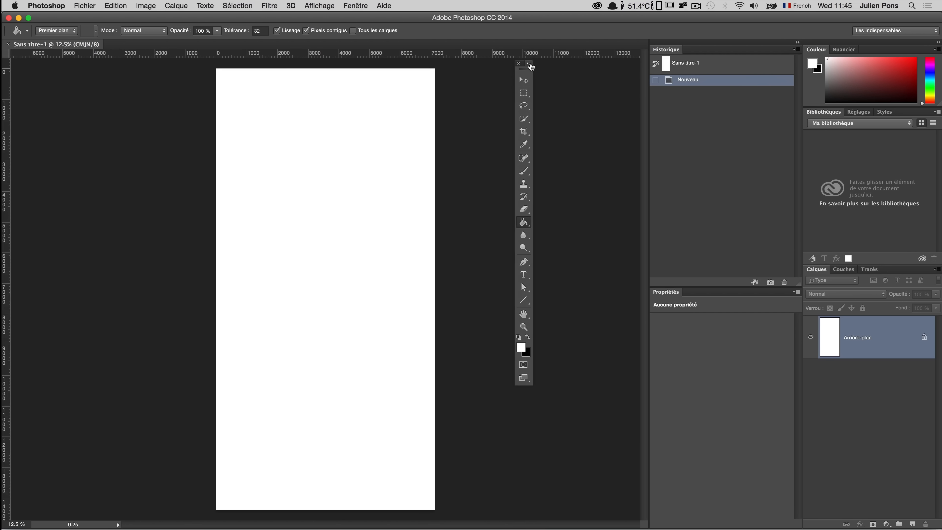
# Undock Historique over the canvas and dock the Couleur panel at the workspace's left edge with Propriétés above it.
pyautogui.moveTo(677, 51); pyautogui.dragTo(69, 112)
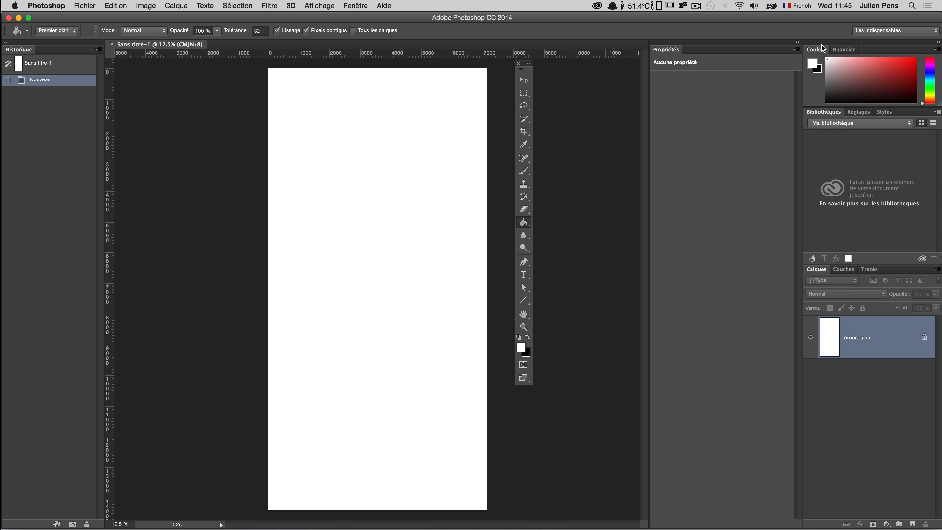
pyautogui.moveTo(825, 47); pyautogui.dragTo(4, 68)
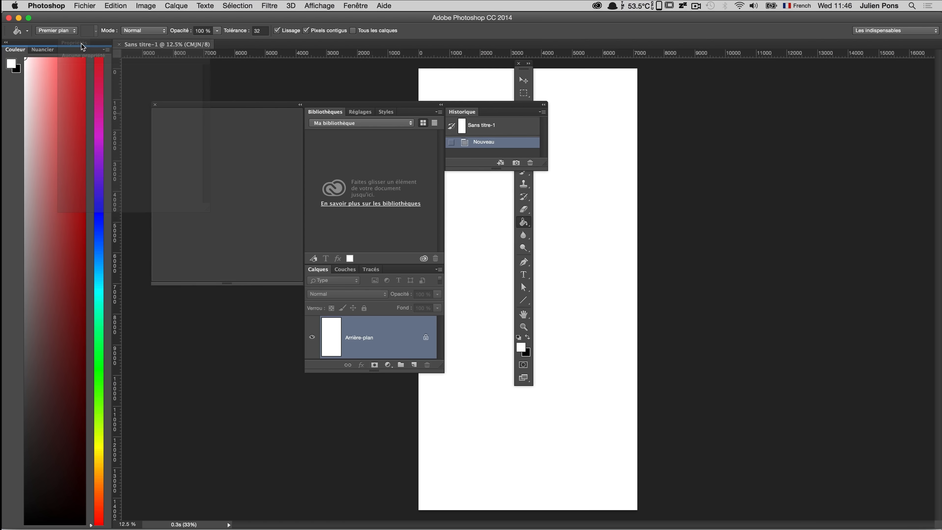
pyautogui.moveTo(81, 43); pyautogui.dragTo(81, 43)
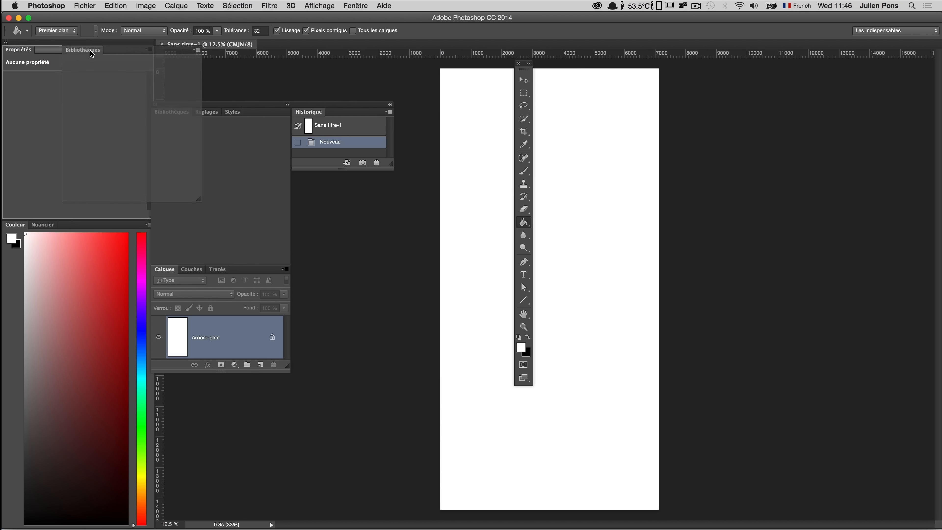